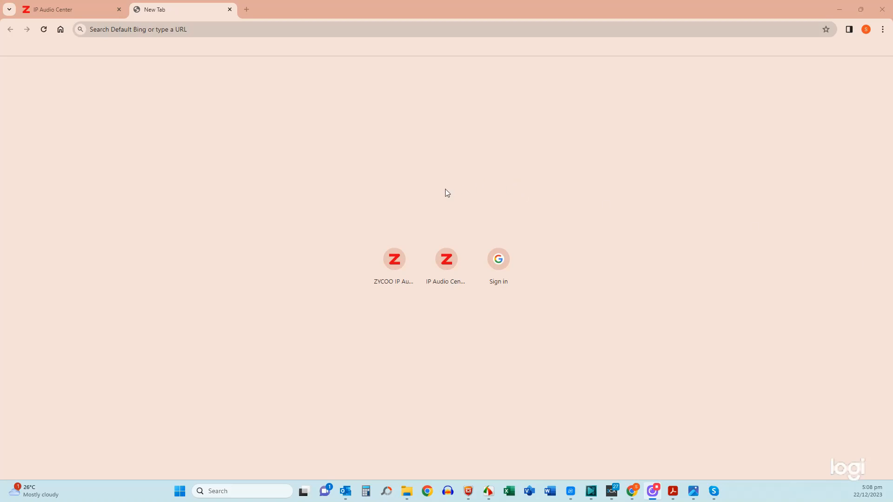
{"action": "left_click", "coordinate": [134, 29]}
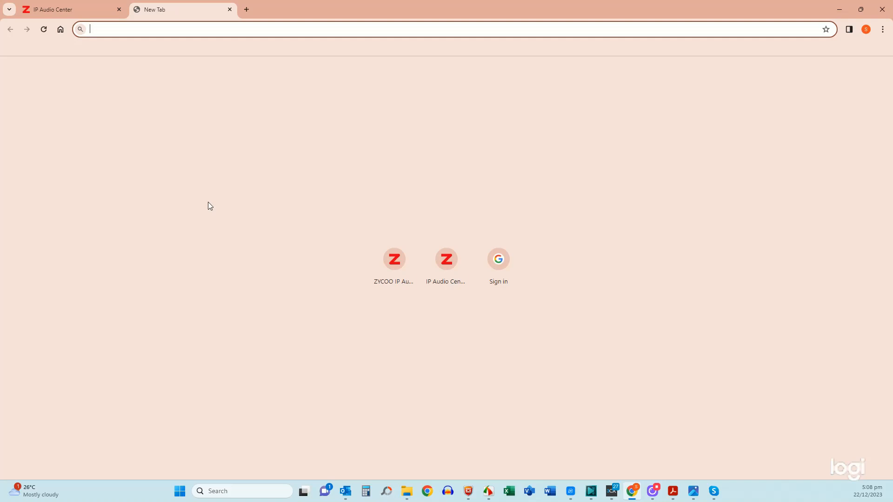
{"action": "type", "text": "http://192.168.7.141/"}
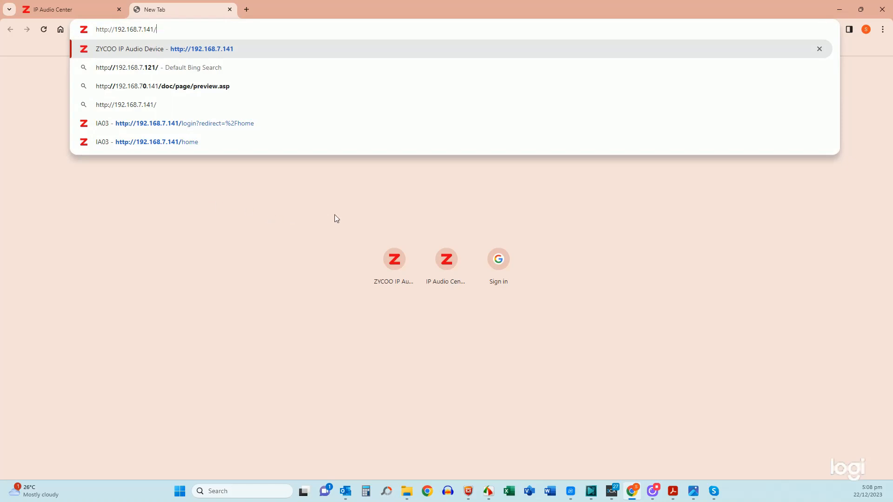
{"action": "key", "text": "Return"}
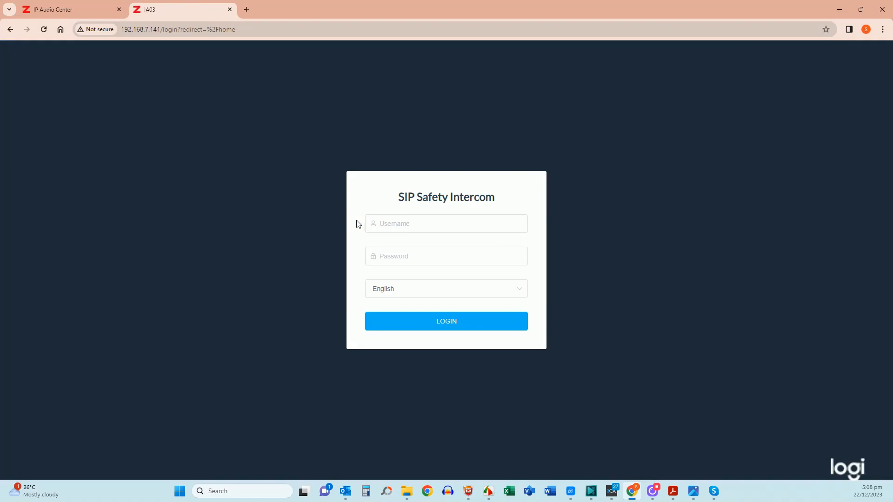
Step: Log in with the saved admin username and its password to reach Device Info
{"action": "left_click", "coordinate": [374, 224]}
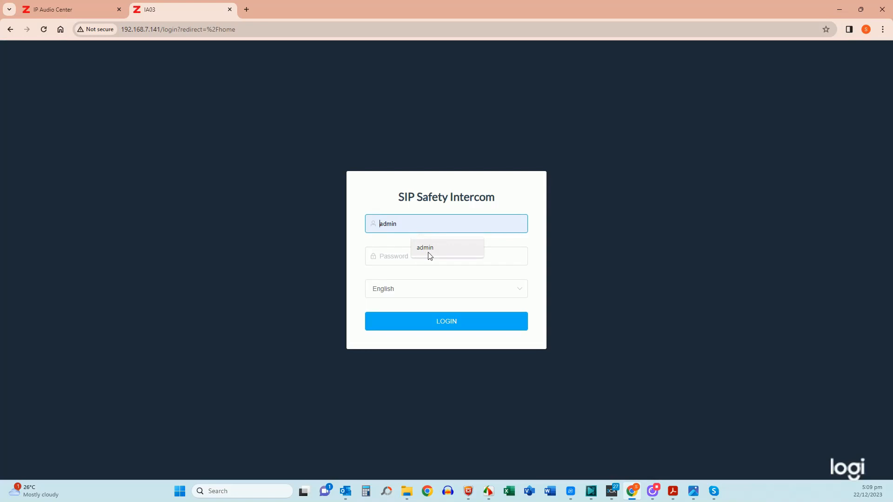
{"action": "left_click", "coordinate": [427, 248]}
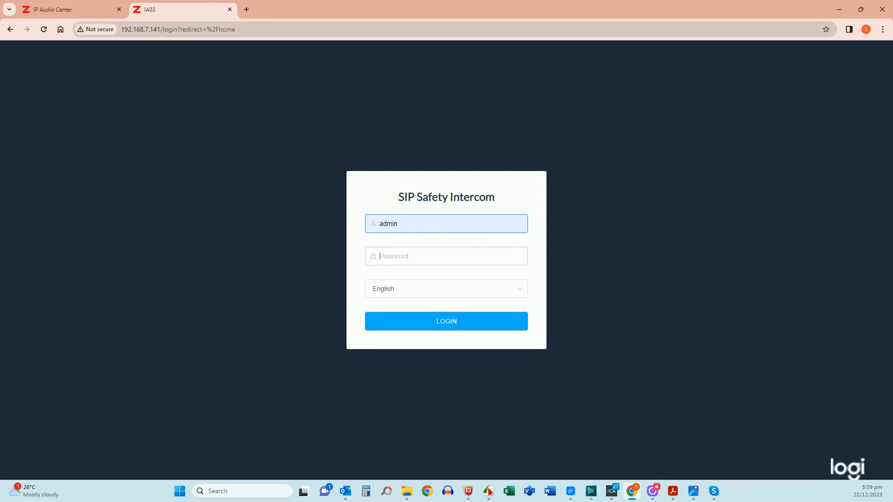
{"action": "left_click", "coordinate": [400, 257]}
{"action": "type", "text": "•••••"}
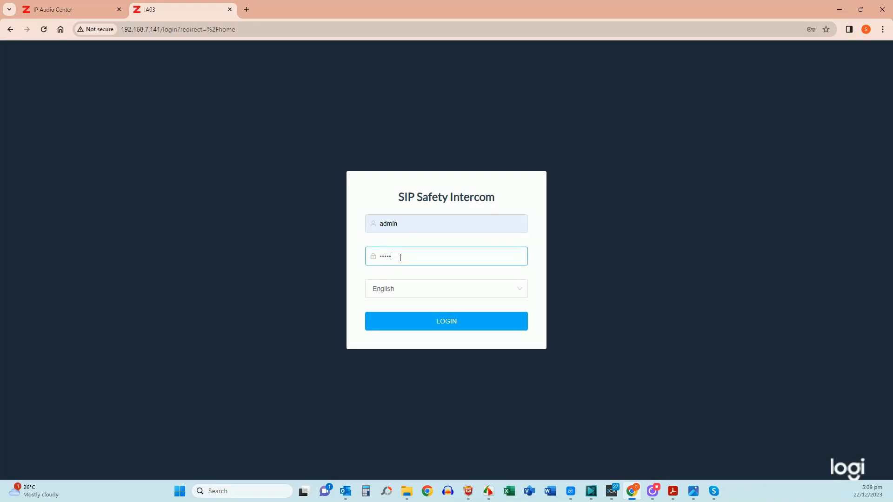
{"action": "left_click", "coordinate": [447, 323]}
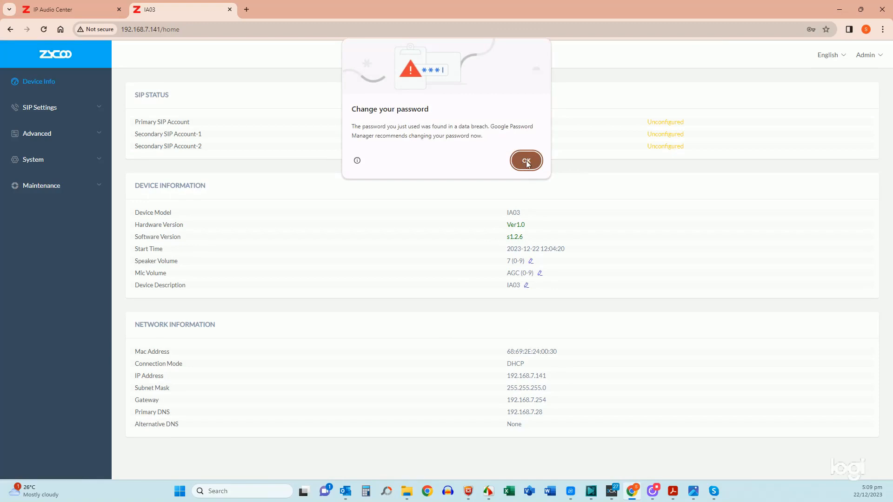
Step: Dismiss Chrome's 'Change your password' breach warning with OK
{"action": "left_click", "coordinate": [526, 163]}
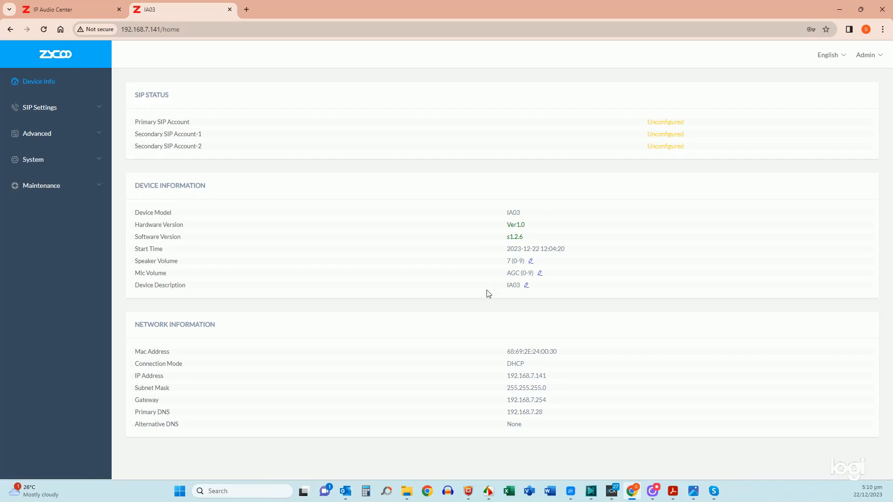
Step: Change the device description to 'IA03 - Showroom', save it, and expand SIP Settings
{"action": "left_click", "coordinate": [526, 285]}
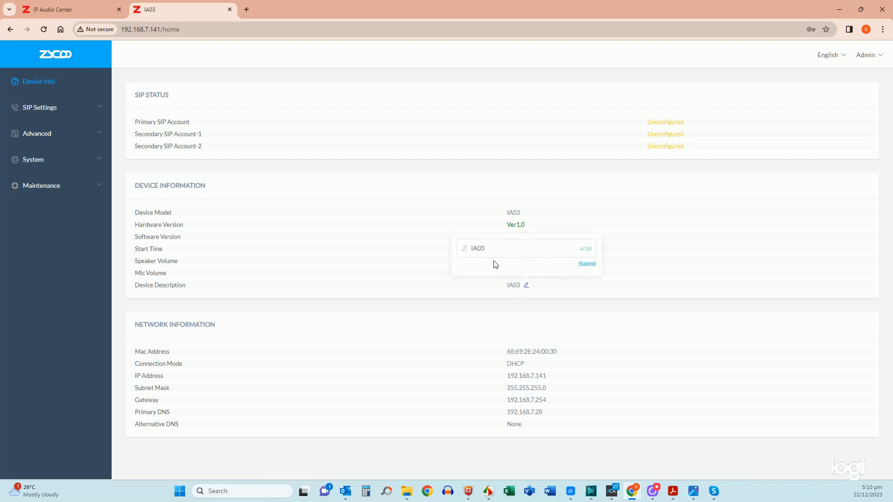
{"action": "left_click", "coordinate": [494, 249]}
{"action": "type", "text": "-"}
{"action": "type", "text": "Showroom"}
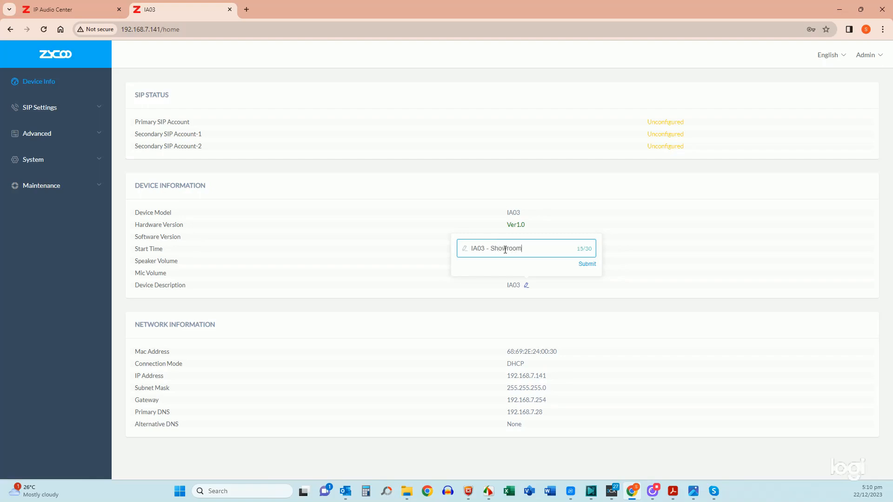
{"action": "left_click", "coordinate": [588, 265]}
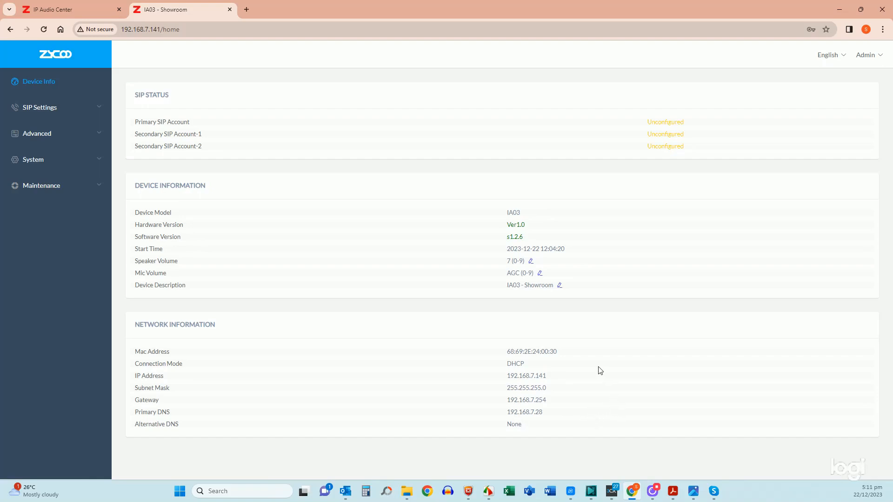
{"action": "left_click", "coordinate": [46, 108]}
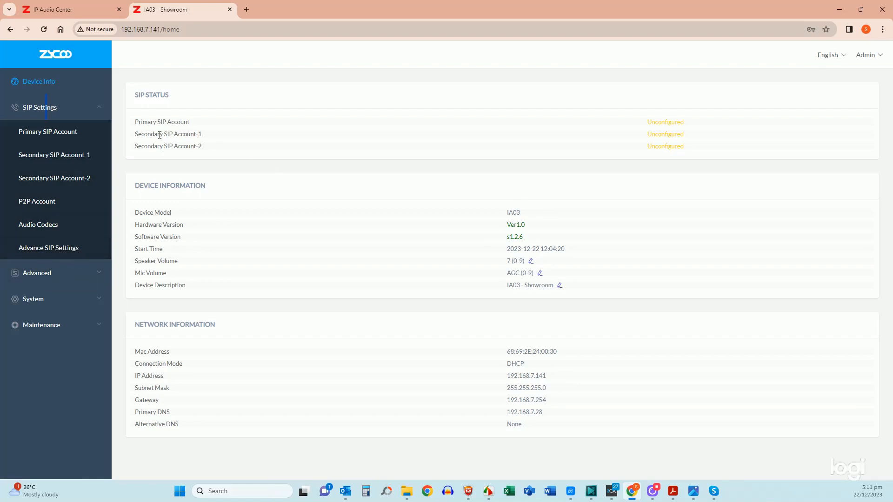
Step: In Primary SIP Account, enter the SIP server, user ID 1001 and authentication user
{"action": "left_click", "coordinate": [44, 135]}
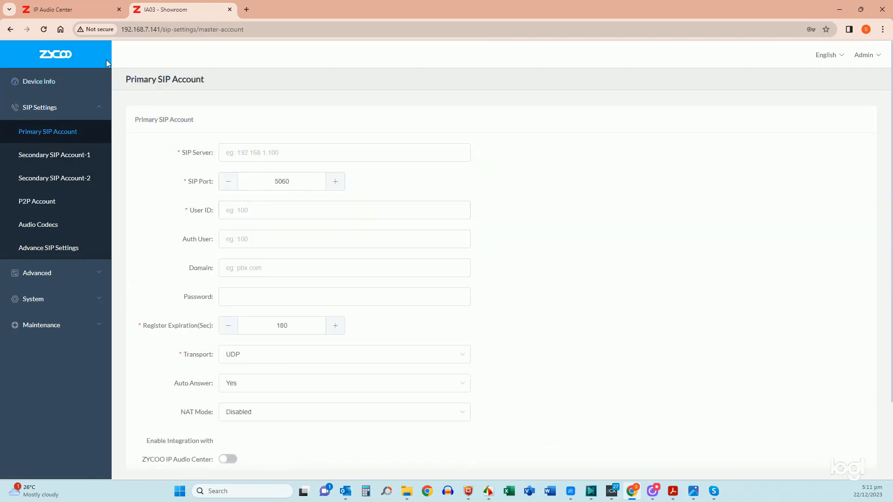
{"action": "left_click", "coordinate": [260, 154]}
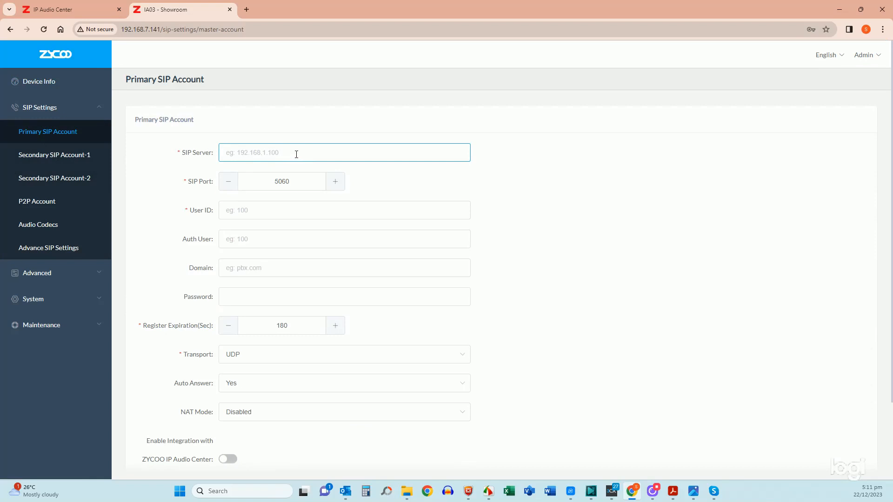
{"action": "type", "text": "192.168.7100"}
{"action": "left_click", "coordinate": [252, 211]}
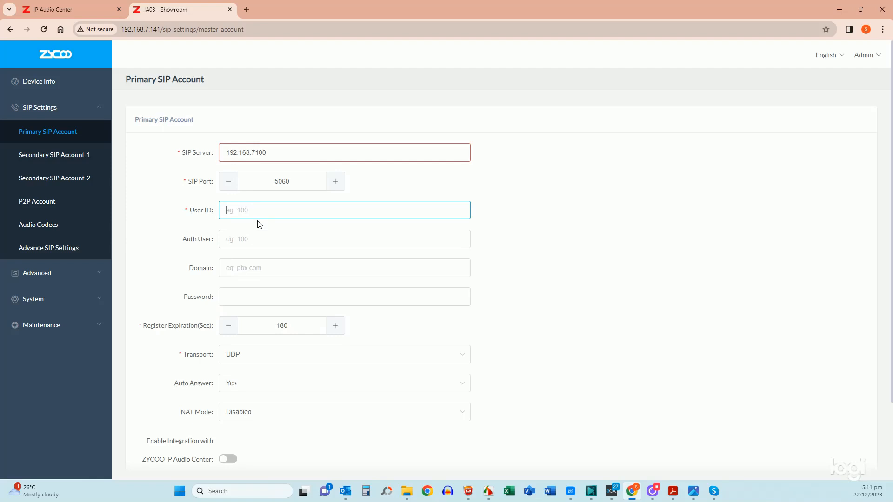
{"action": "type", "text": "1"}
{"action": "type", "text": "001"}
{"action": "left_click", "coordinate": [280, 237]}
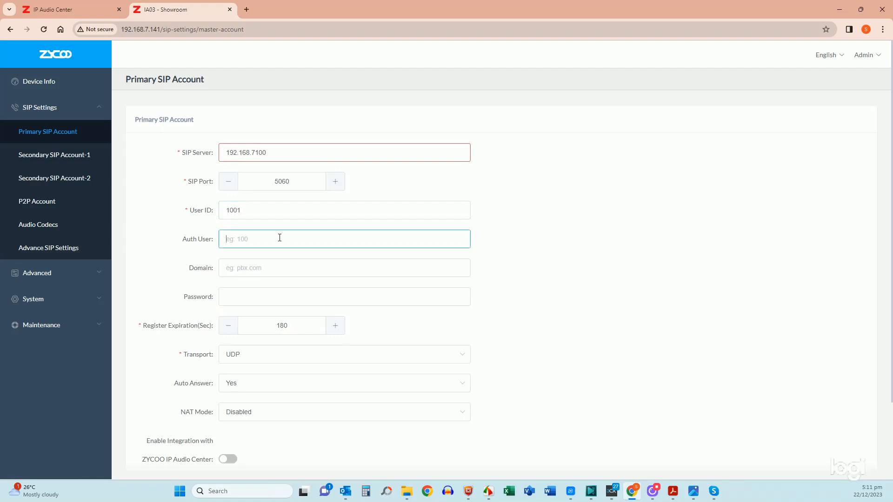
{"action": "type", "text": "1001"}
Step: Correct the server to 192.168.7.100, reuse it as SIP Domain, and enter the account password
{"action": "left_click", "coordinate": [255, 269]}
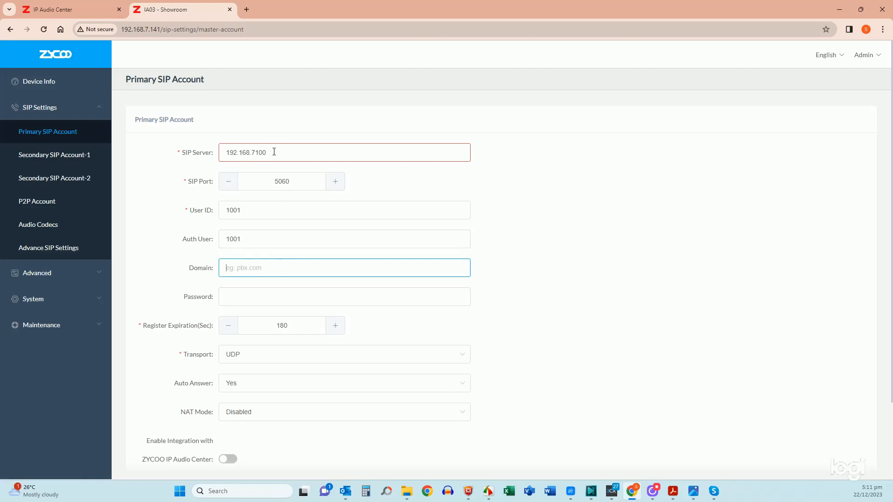
{"action": "left_click", "coordinate": [255, 152]}
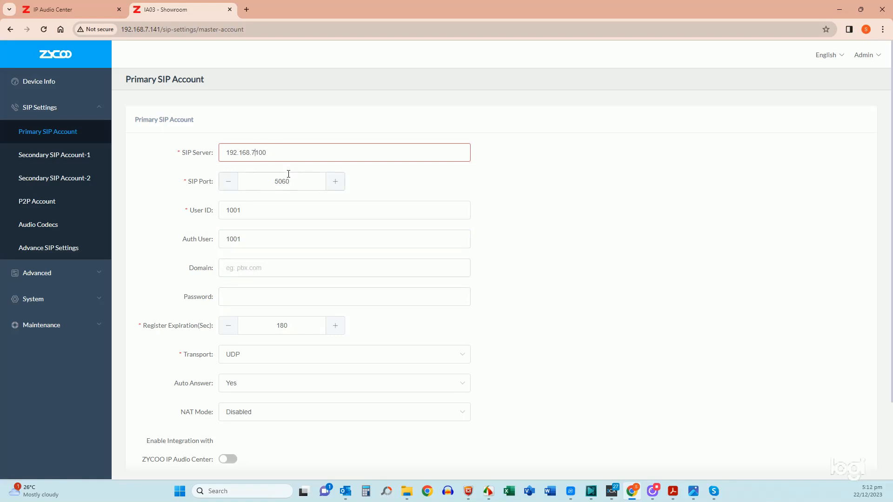
{"action": "type", "text": "."}
{"action": "left_click_drag", "start_coordinate": [279, 151], "coordinate": [225, 153]}
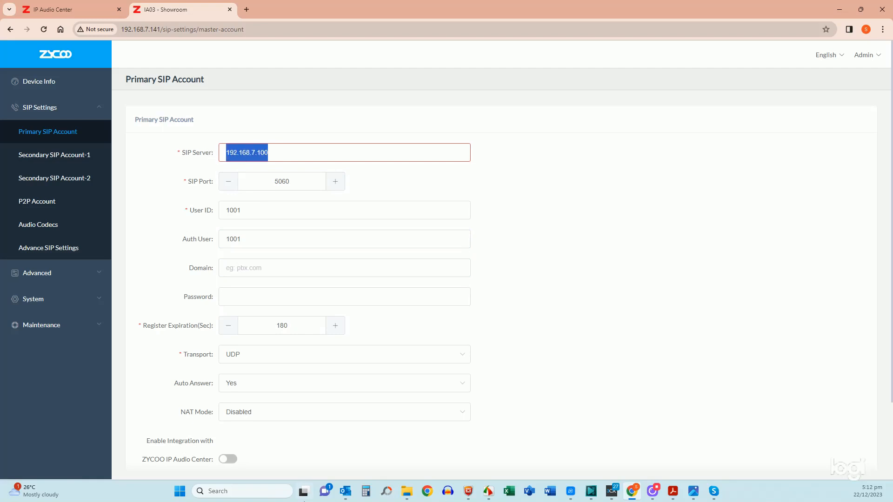
{"action": "left_click", "coordinate": [238, 273]}
{"action": "left_click", "coordinate": [237, 302]}
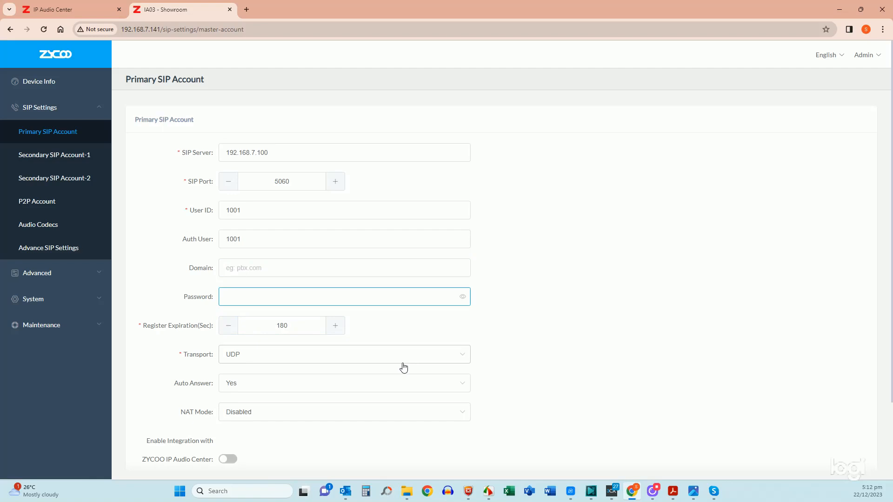
{"action": "type", "text": "1"}
Step: Enable ZYCOO IP Audio Center integration, activate the account, and submit
{"action": "scroll", "coordinate": [389, 336], "scroll_direction": "down", "scroll_amount": 1}
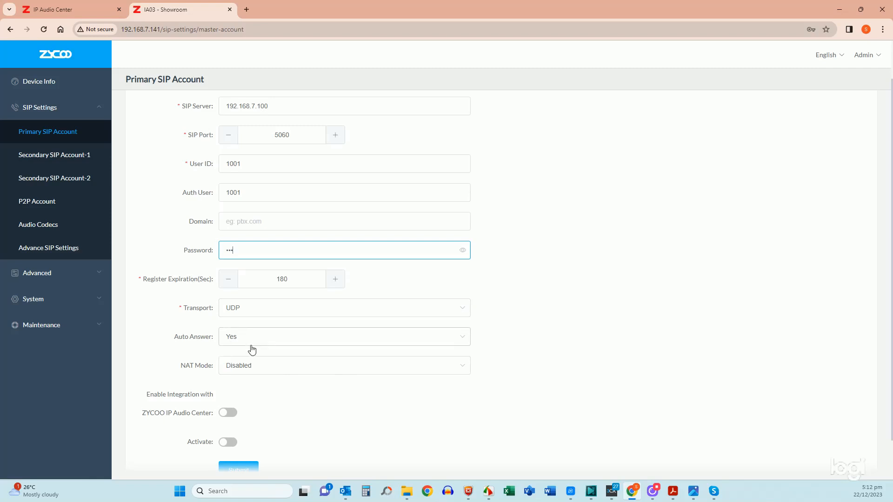
{"action": "scroll", "coordinate": [301, 386], "scroll_direction": "down", "scroll_amount": 1}
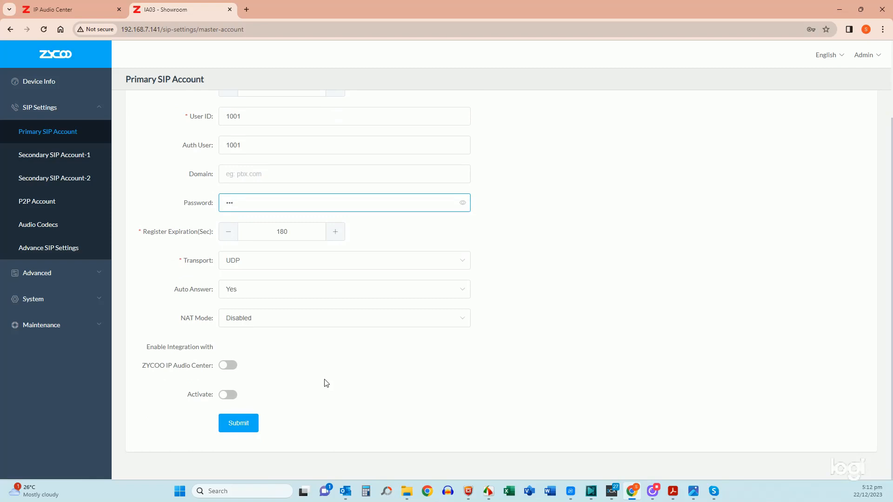
{"action": "left_click", "coordinate": [230, 366]}
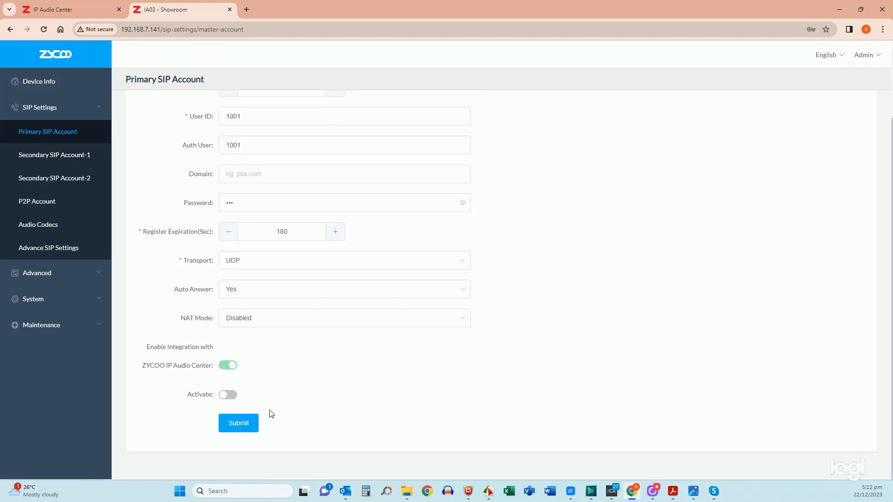
{"action": "left_click", "coordinate": [226, 395]}
{"action": "left_click", "coordinate": [240, 423]}
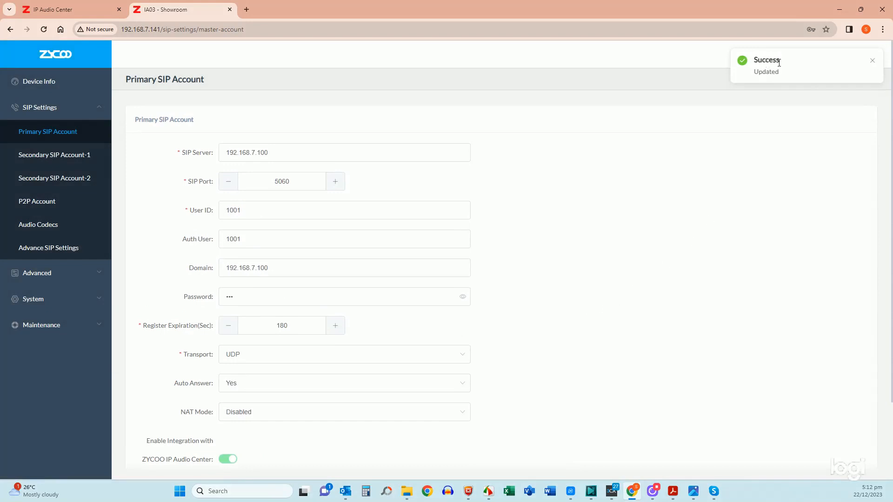
{"action": "scroll", "coordinate": [577, 152], "scroll_direction": "down", "scroll_amount": 2}
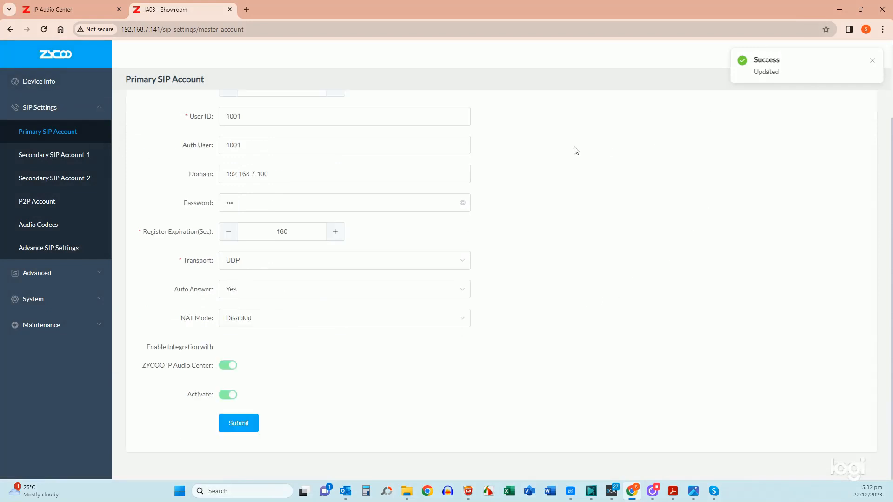
Step: Confirm the primary SIP account shows Registered on Device Info, then go to Advanced > Volume
{"action": "left_click", "coordinate": [41, 81]}
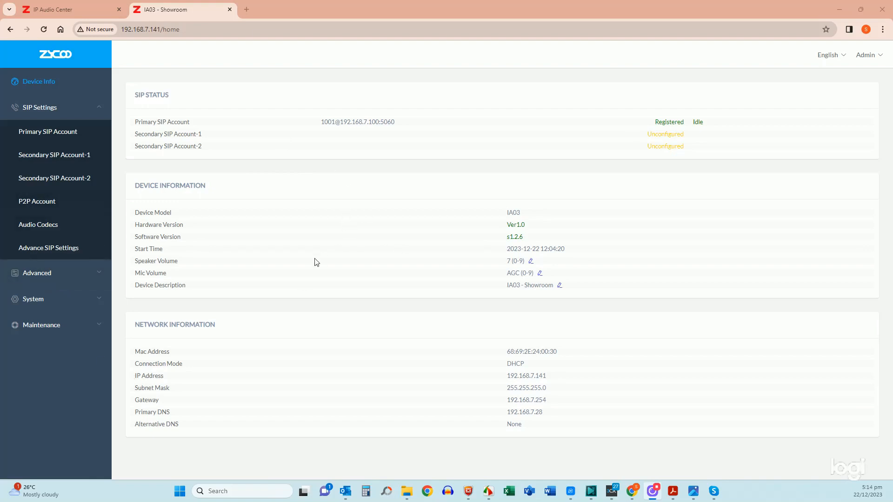
{"action": "left_click", "coordinate": [21, 279]}
{"action": "left_click", "coordinate": [29, 158]}
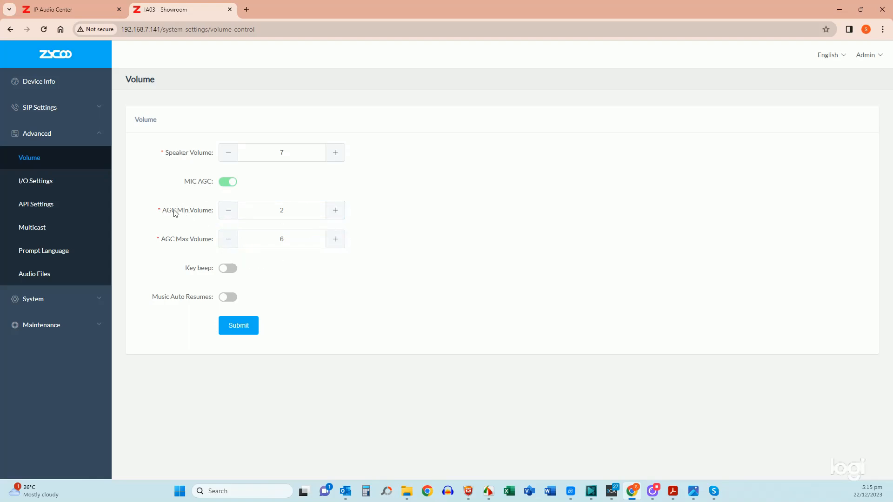
Step: Switch MIC AGC off, raise microphone volume to 9, and save the volume settings
{"action": "left_click", "coordinate": [304, 210]}
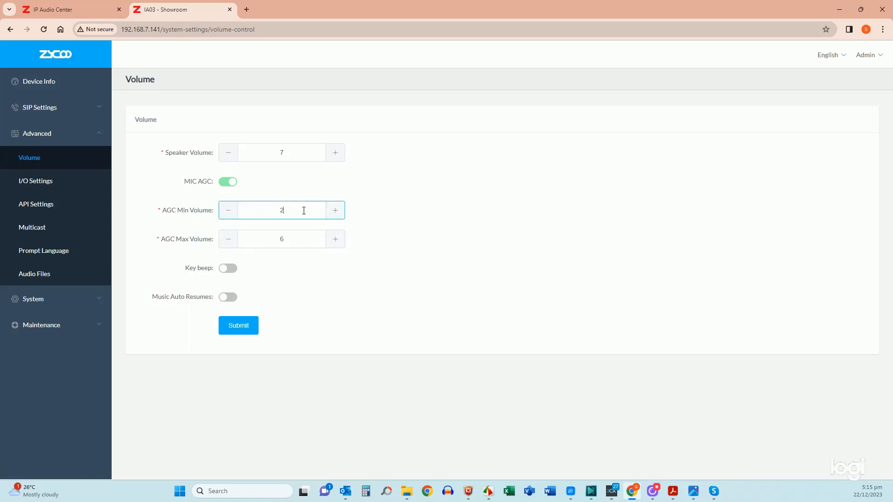
{"action": "left_click", "coordinate": [303, 239]}
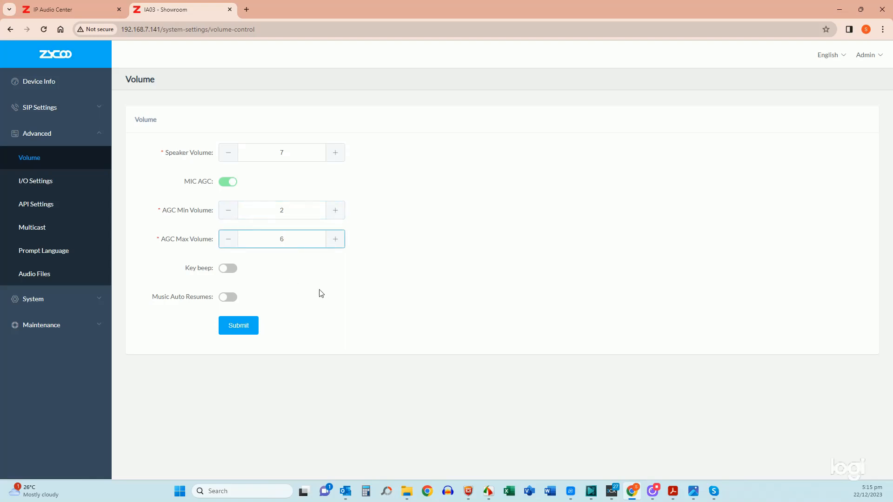
{"action": "left_click", "coordinate": [225, 181]}
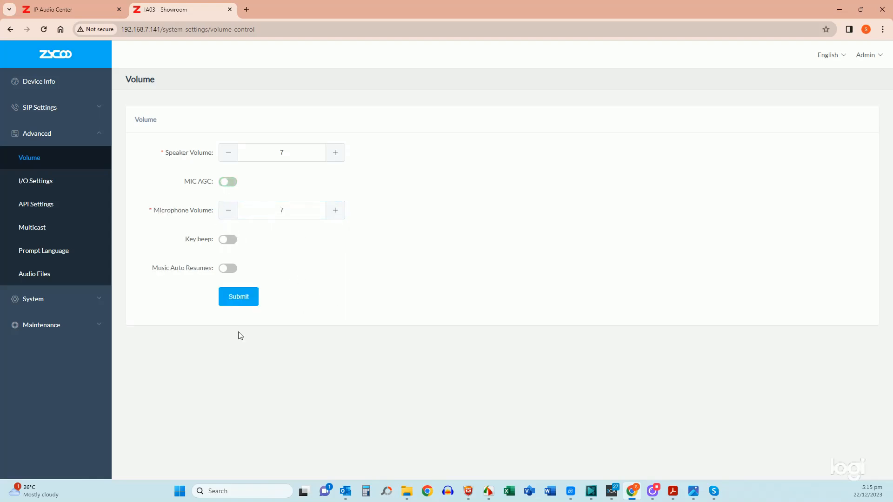
{"action": "left_click", "coordinate": [337, 211]}
{"action": "left_click", "coordinate": [337, 211]}
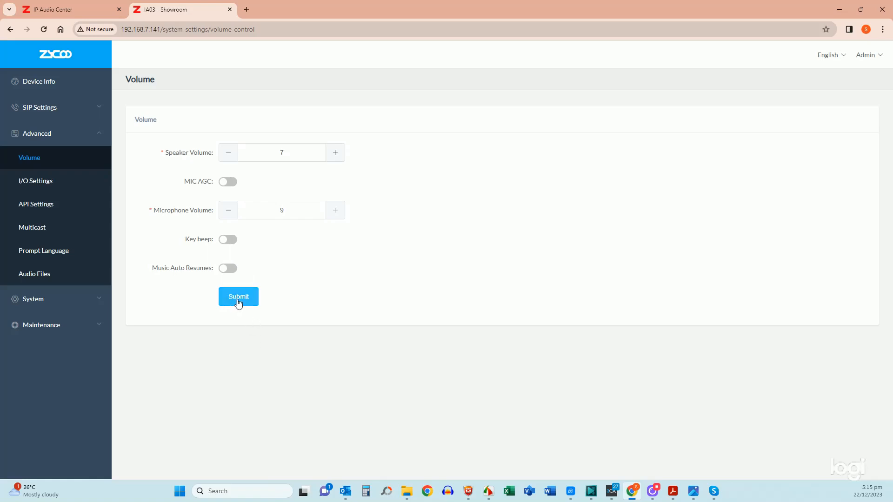
{"action": "left_click", "coordinate": [238, 298]}
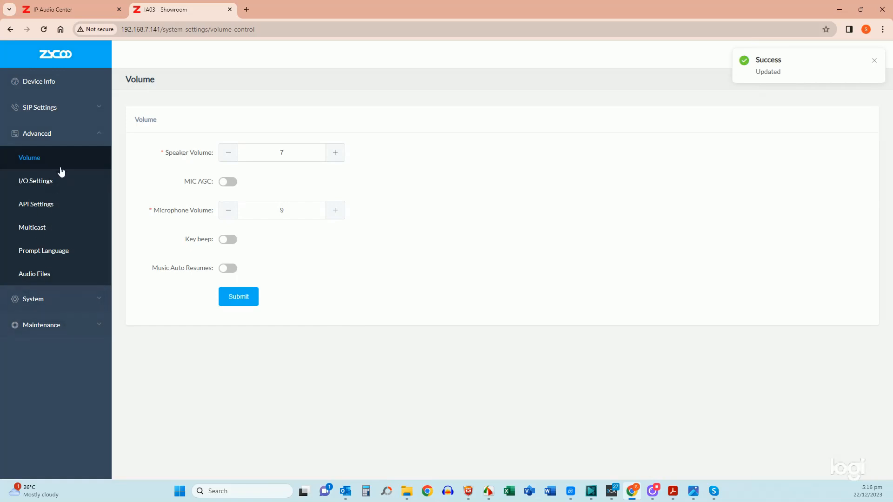
Step: Look through the I/O, API, Multicast, Prompt Language and Custom Audio Files pages
{"action": "left_click", "coordinate": [47, 184]}
{"action": "right_click", "coordinate": [47, 184]}
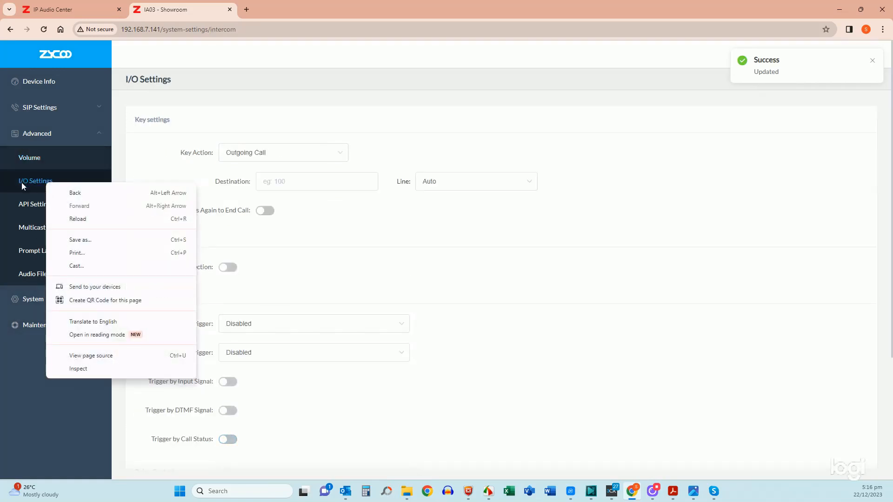
{"action": "left_click", "coordinate": [23, 185]}
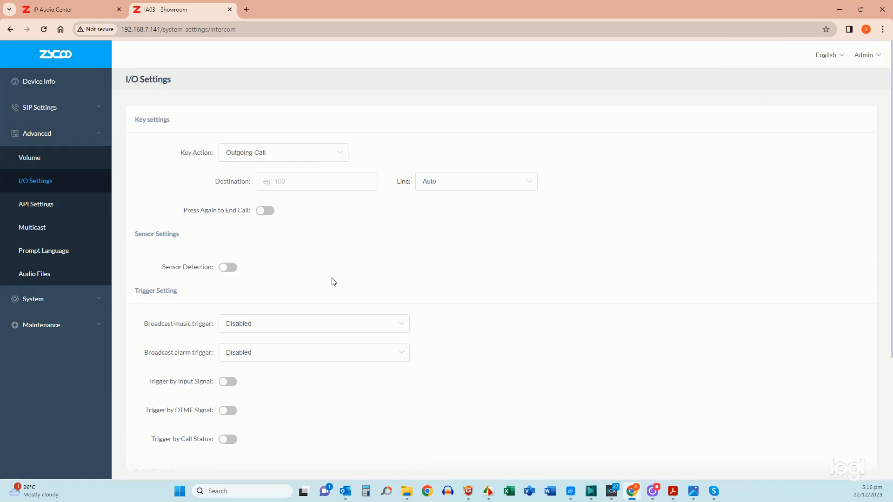
{"action": "left_click", "coordinate": [48, 209]}
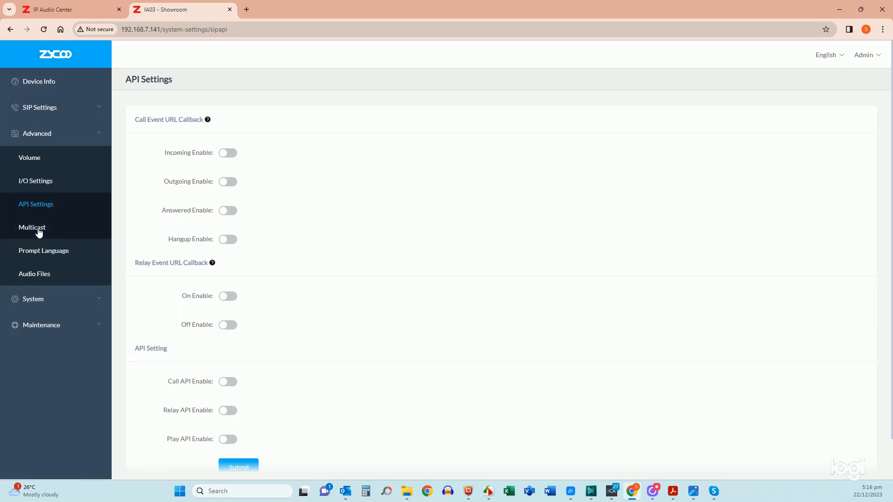
{"action": "left_click", "coordinate": [39, 235]}
{"action": "left_click", "coordinate": [40, 254]}
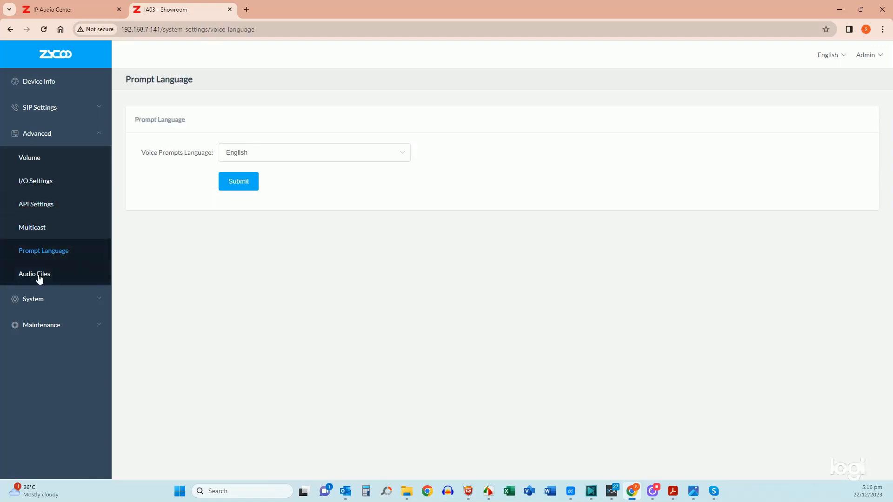
{"action": "left_click", "coordinate": [42, 284]}
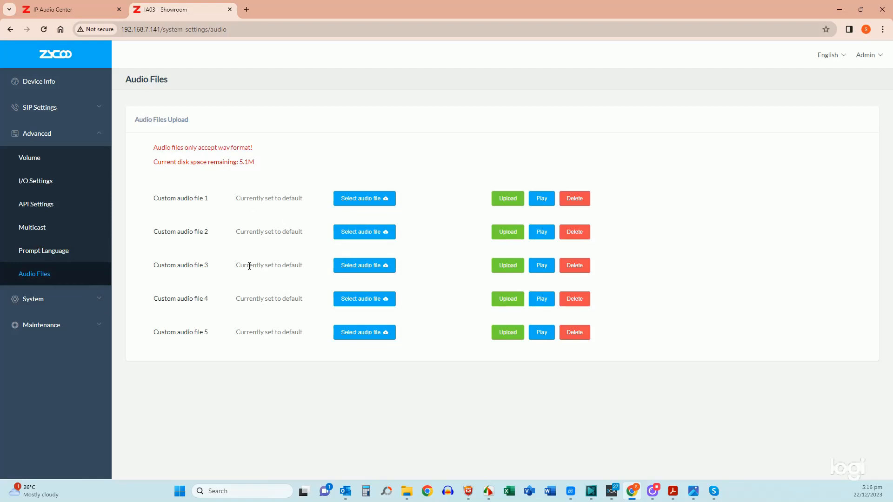
Step: Turn DHCP off on System > Network so the static IP fields appear
{"action": "left_click", "coordinate": [46, 301]}
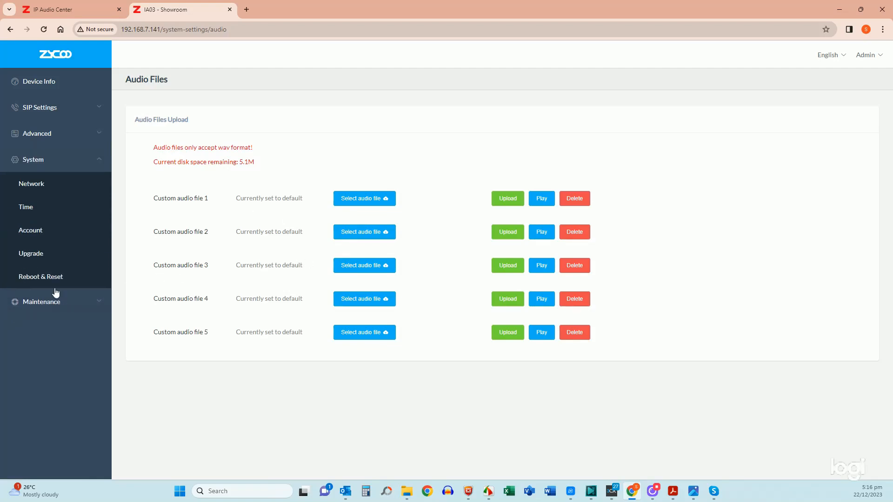
{"action": "left_click", "coordinate": [32, 185]}
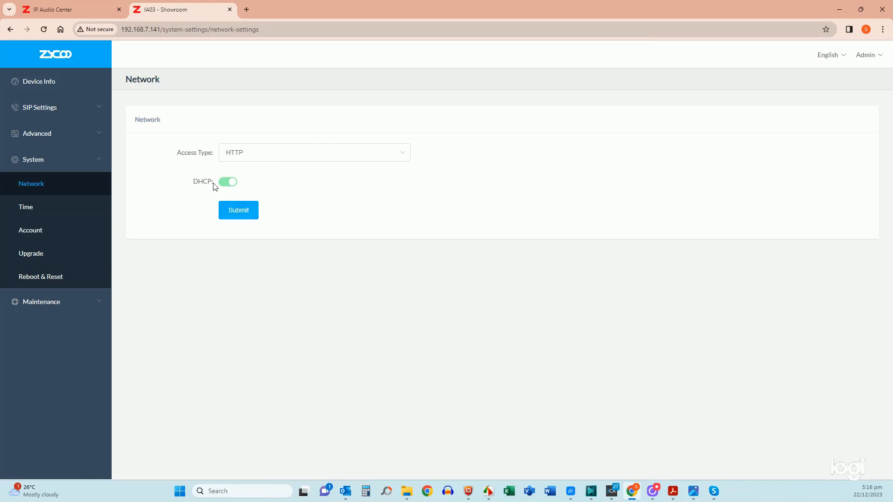
{"action": "left_click", "coordinate": [227, 186]}
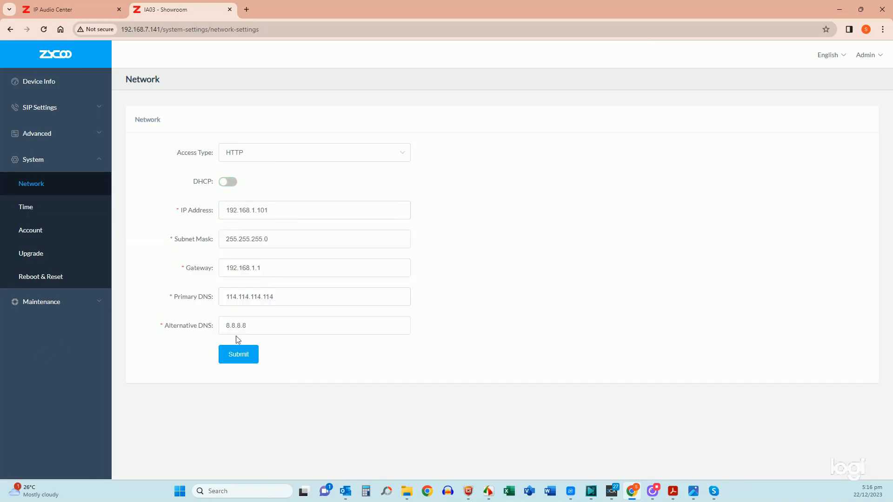
{"action": "left_click", "coordinate": [20, 208]}
Step: Change the time zone from Asia/Chongqing to Pacific/Auckland, then go to the Account page
{"action": "left_click", "coordinate": [303, 241]}
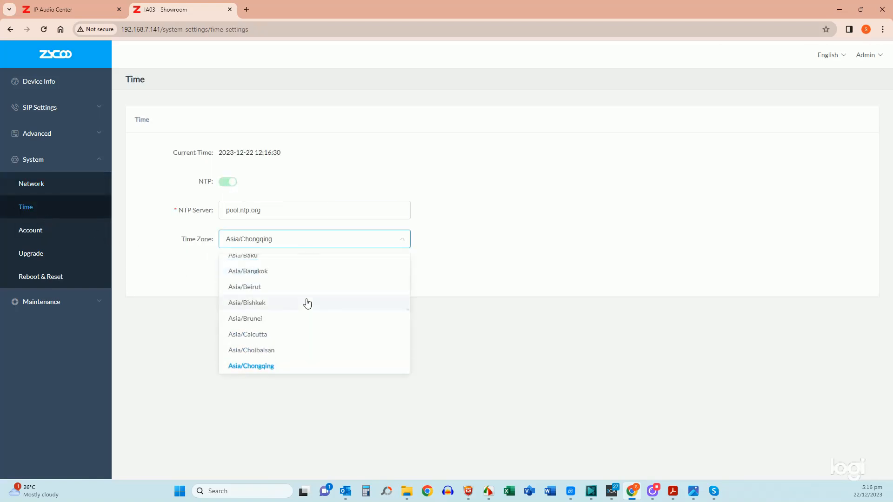
{"action": "scroll", "coordinate": [310, 303], "scroll_direction": "down", "scroll_amount": 6}
{"action": "scroll", "coordinate": [315, 303], "scroll_direction": "down", "scroll_amount": 20}
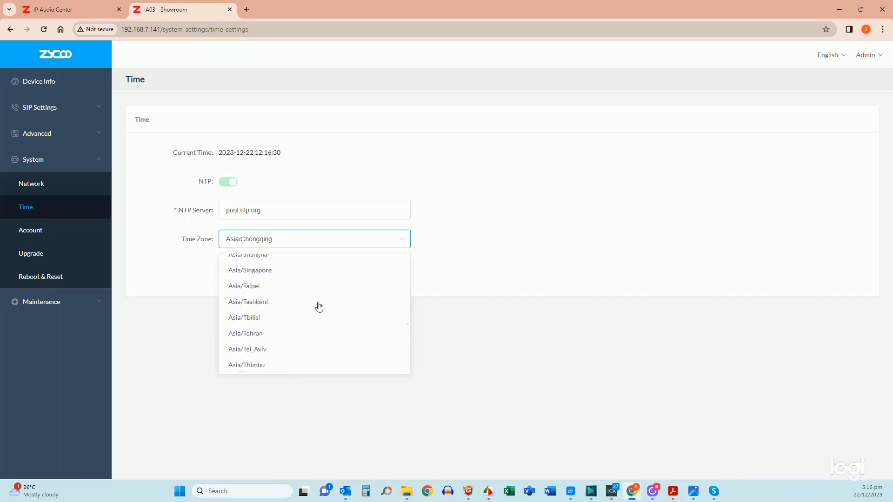
{"action": "scroll", "coordinate": [323, 309], "scroll_direction": "down", "scroll_amount": 20}
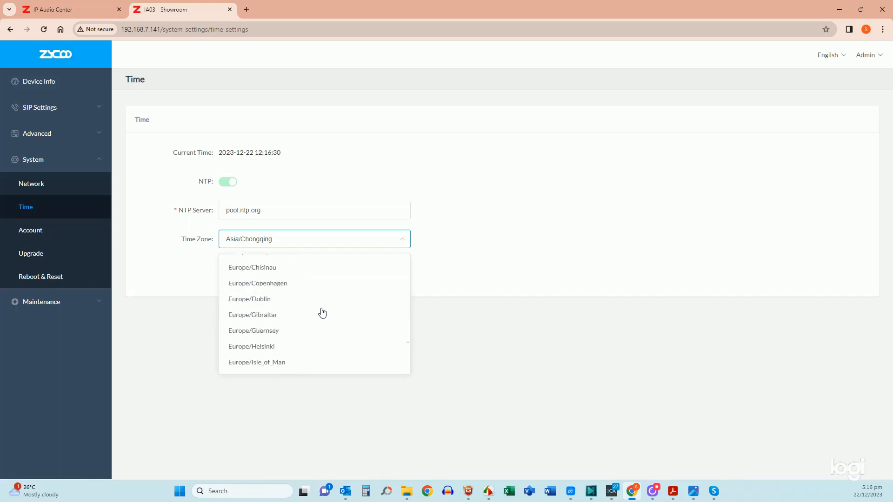
{"action": "scroll", "coordinate": [322, 311], "scroll_direction": "down", "scroll_amount": 3}
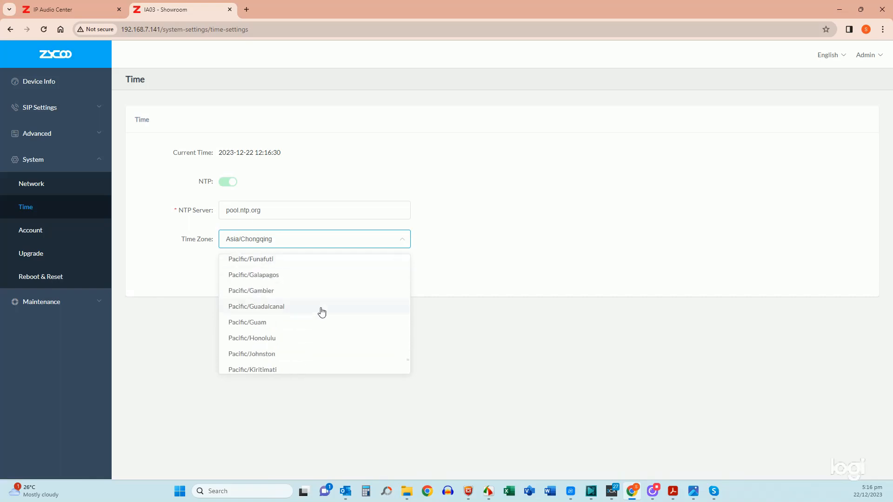
{"action": "scroll", "coordinate": [305, 314], "scroll_direction": "down", "scroll_amount": 2}
{"action": "scroll", "coordinate": [304, 315], "scroll_direction": "up", "scroll_amount": 3}
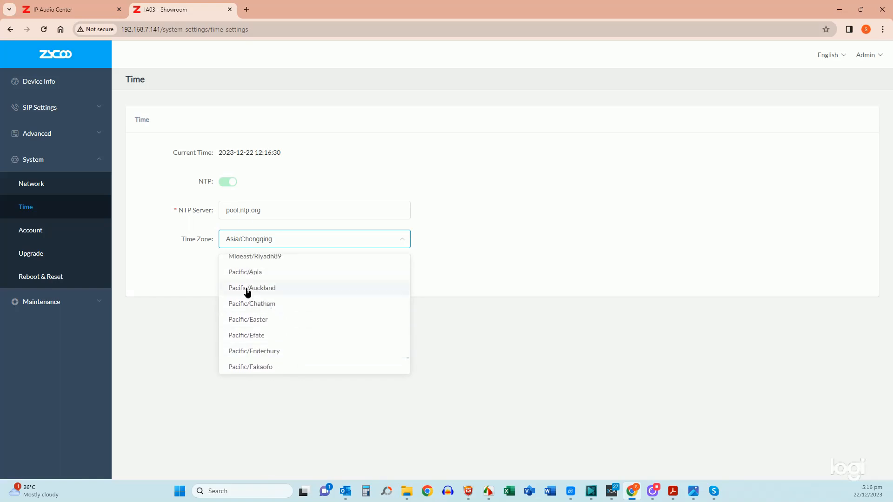
{"action": "left_click", "coordinate": [246, 288]}
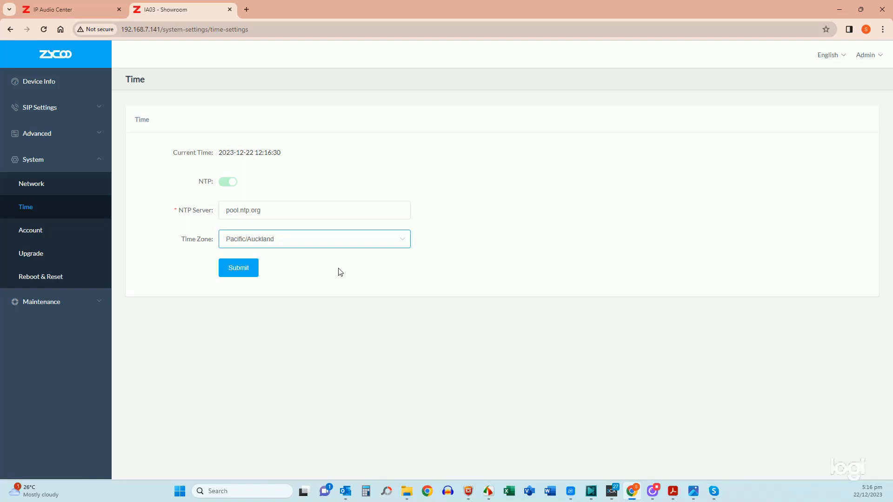
{"action": "left_click", "coordinate": [24, 230]}
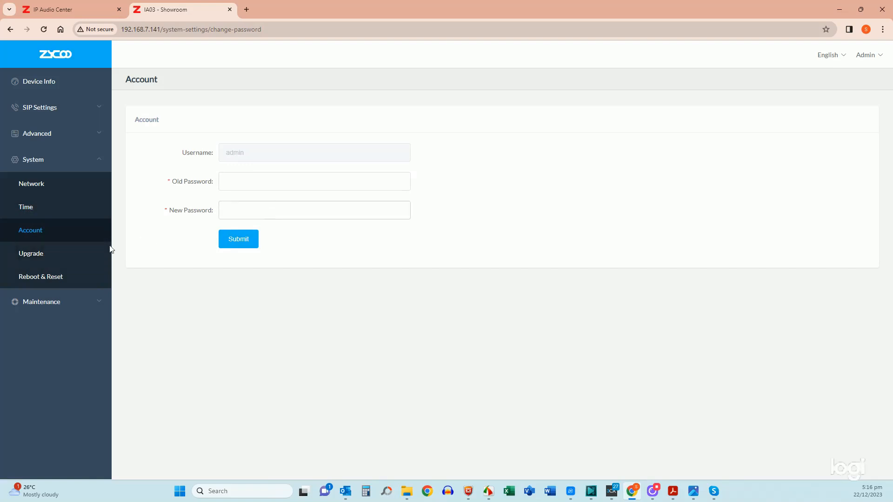
Step: Go via Upgrade to the Reboot & Reset page with its reboot schedule
{"action": "left_click", "coordinate": [34, 258]}
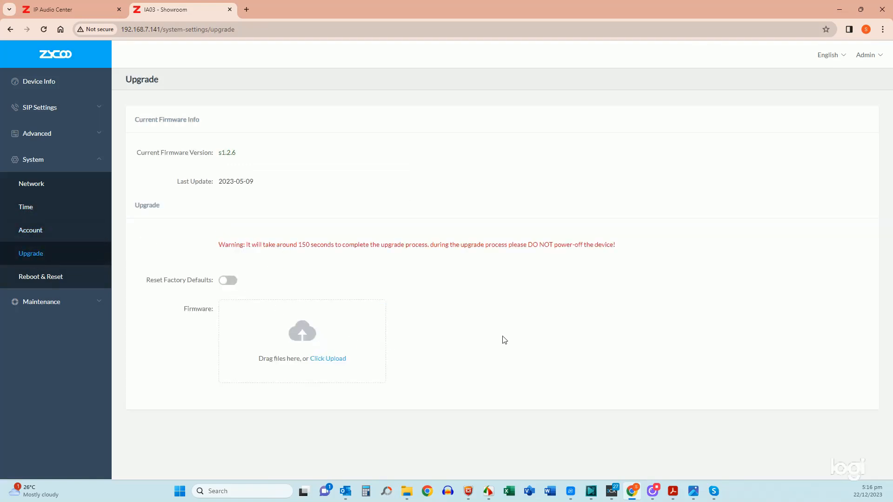
{"action": "left_click", "coordinate": [34, 279]}
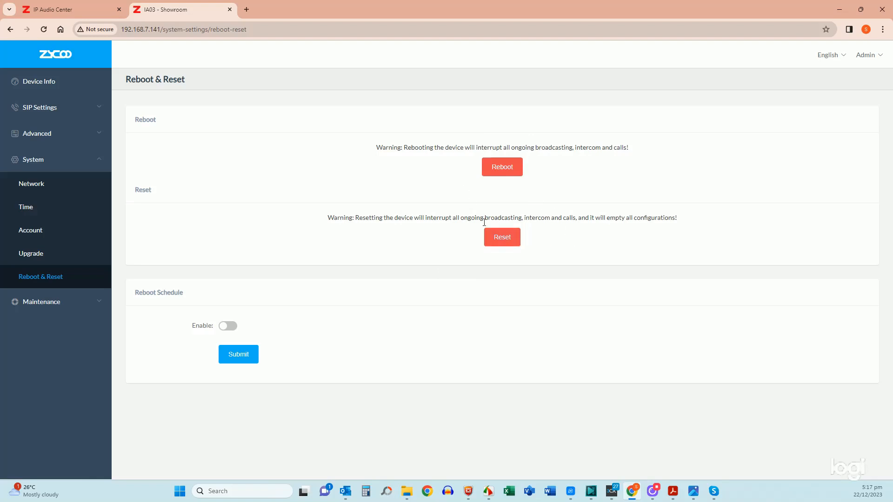
Step: Turn on the reboot schedule in Daily mode at hour 2, minute 0
{"action": "left_click", "coordinate": [230, 328]}
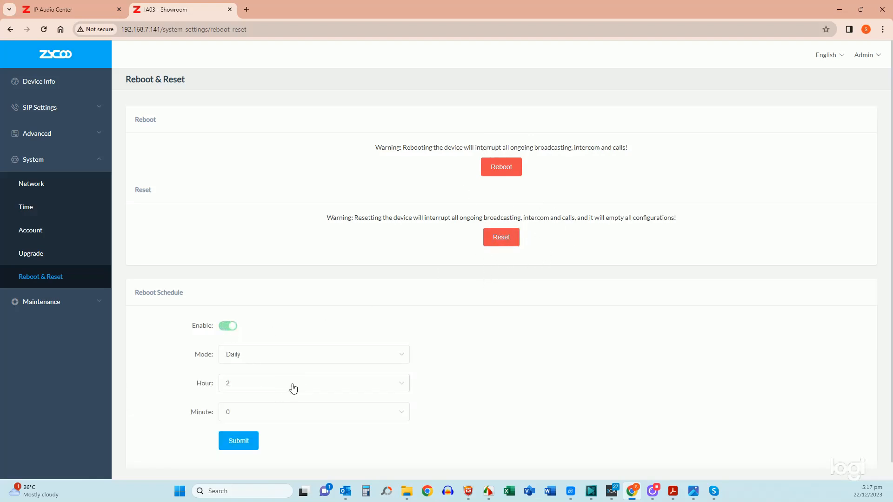
{"action": "left_click", "coordinate": [277, 358]}
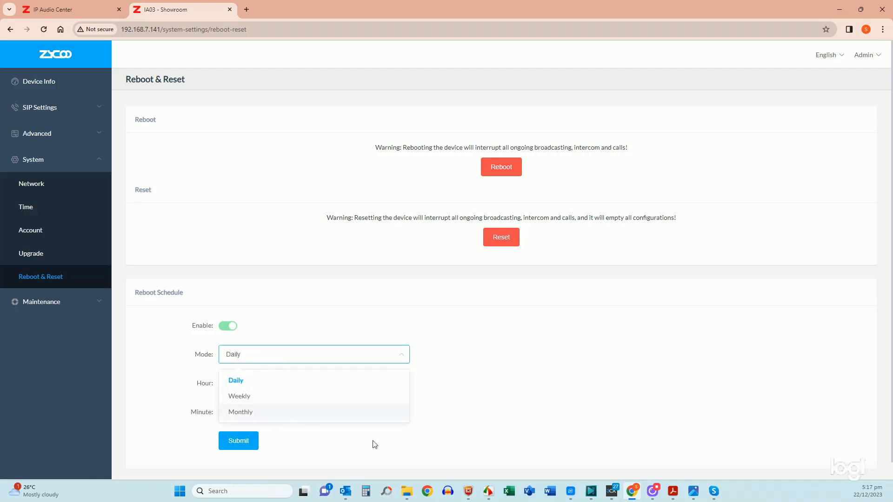
{"action": "left_click", "coordinate": [433, 423]}
{"action": "left_click", "coordinate": [272, 390]}
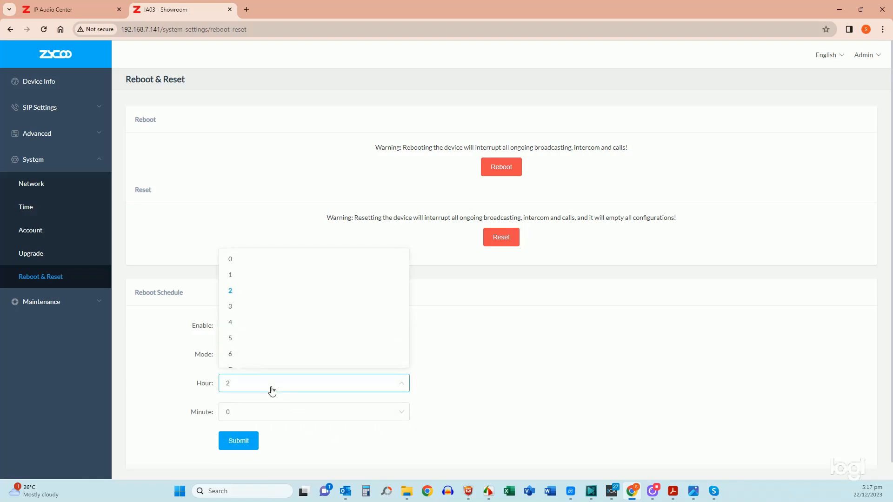
{"action": "scroll", "coordinate": [275, 330], "scroll_direction": "down", "scroll_amount": 5}
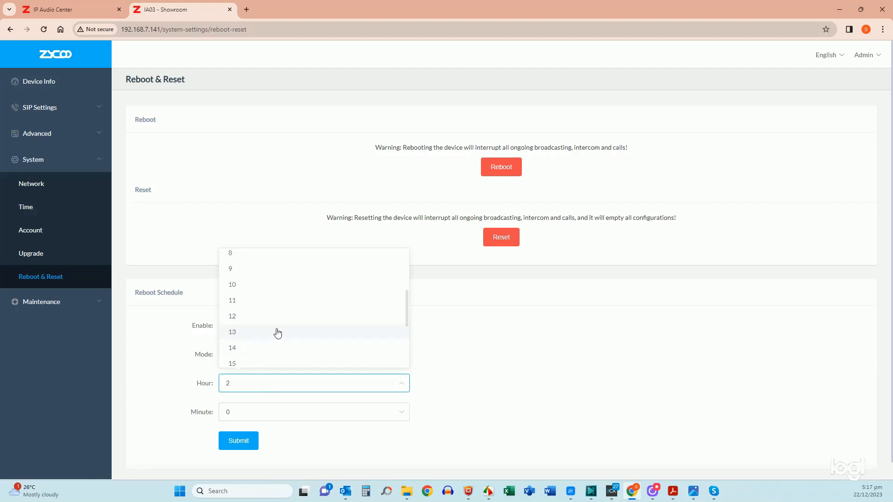
{"action": "scroll", "coordinate": [283, 333], "scroll_direction": "down", "scroll_amount": 2}
{"action": "left_click", "coordinate": [263, 419]}
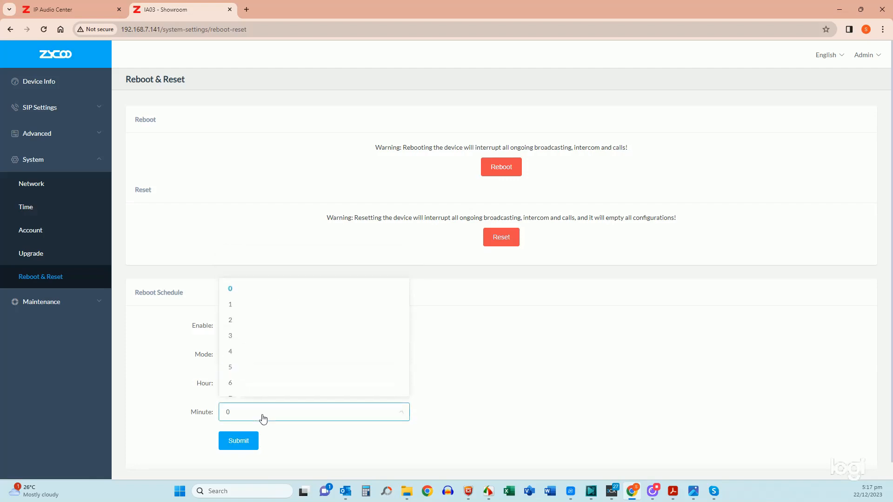
{"action": "scroll", "coordinate": [268, 351], "scroll_direction": "down", "scroll_amount": 4}
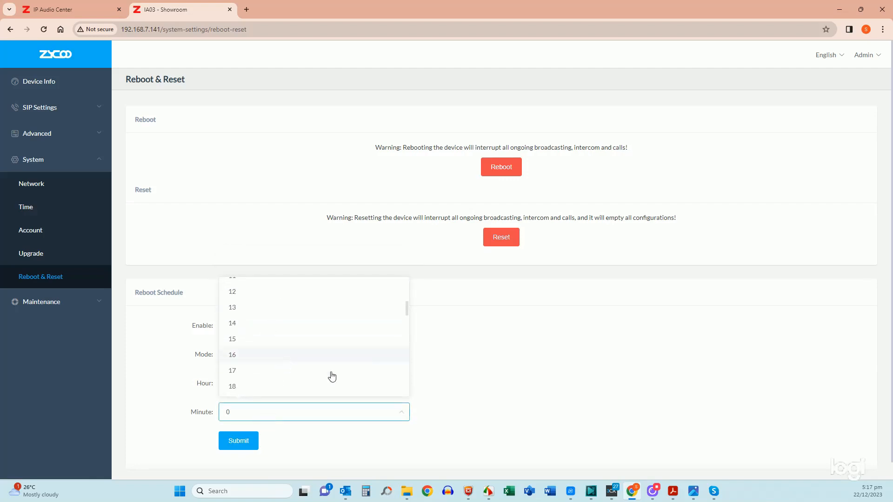
{"action": "left_click", "coordinate": [494, 394]}
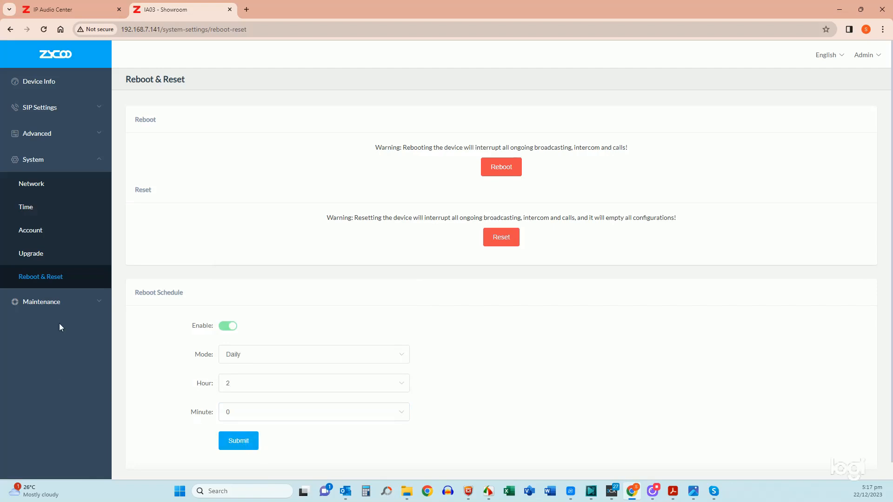
{"action": "left_click", "coordinate": [42, 303]}
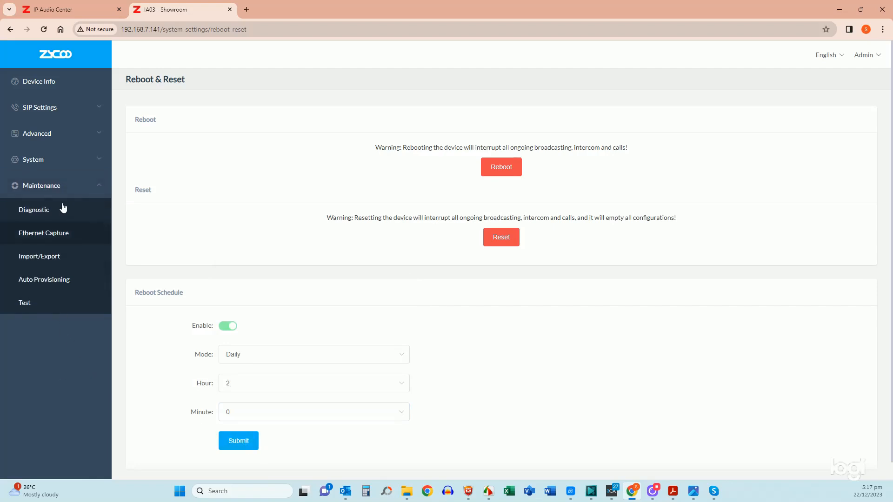